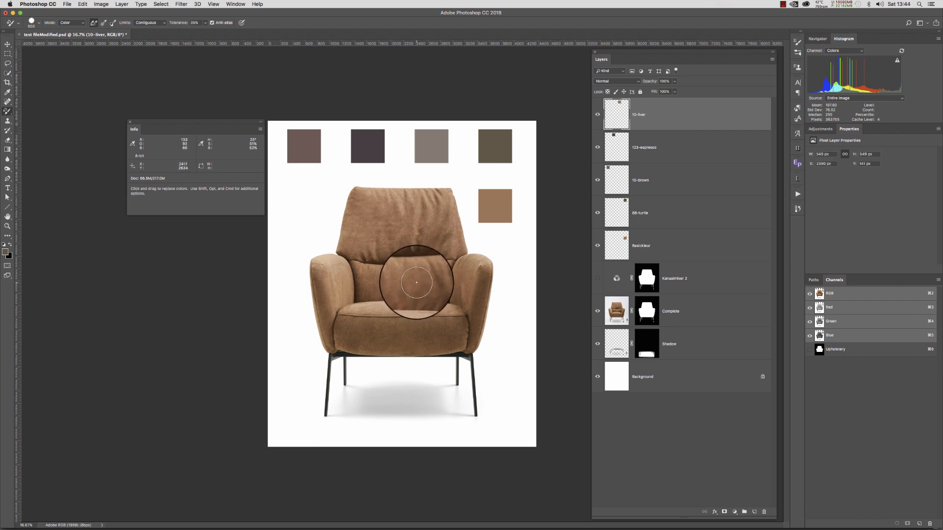
Step: Switch to Firefox to browse the YouTube channel's video list, and return to Photoshop
key("ctrl+Up")
left_click(273, 192)
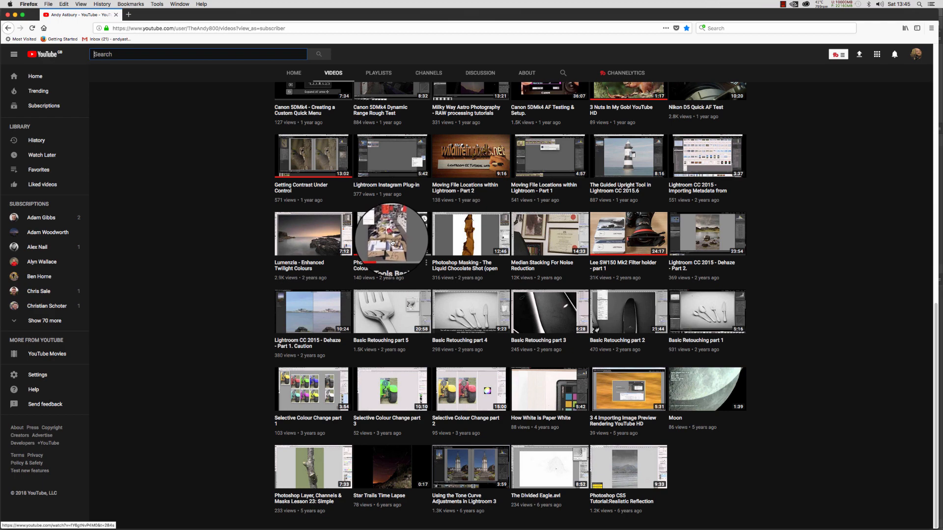
key("ctrl+Up")
left_click(376, 229)
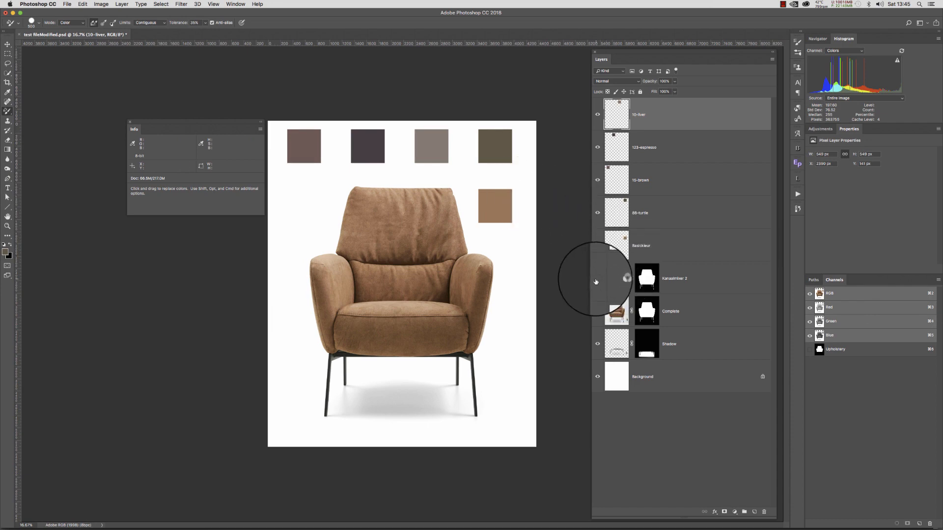
Step: Set the Kanaalmixer 2 adjustment's red output to green +18% and blue +10%, and hide the layer
left_click(617, 280)
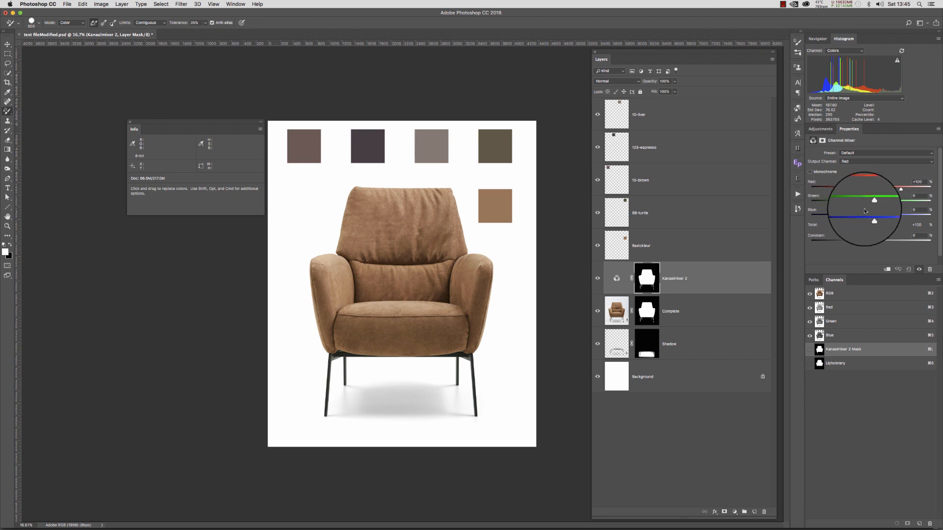
mouse_move(871, 204)
left_mouse_down()
mouse_move(860, 204)
mouse_move(880, 204)
mouse_move(866, 202)
mouse_move(876, 204)
mouse_move(874, 217)
left_mouse_up()
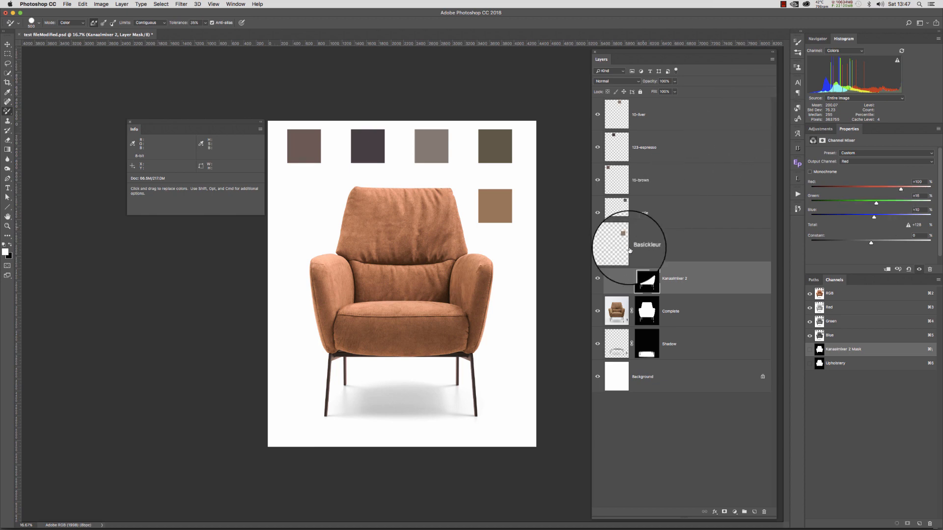
left_click(597, 279)
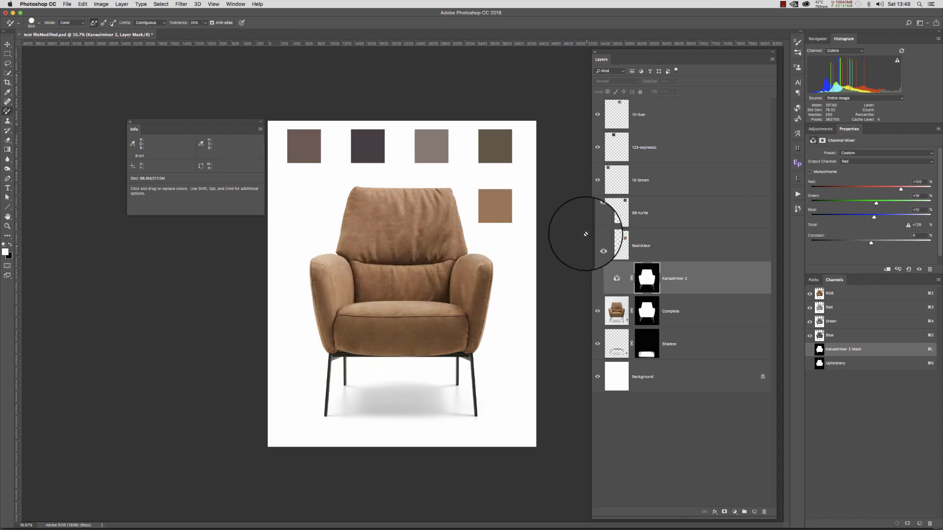
Step: Hide the swatch, Shadow and Background layers and disable the Complete layer's mask to view the unmasked photo
left_click_drag(597, 246, 592, 128)
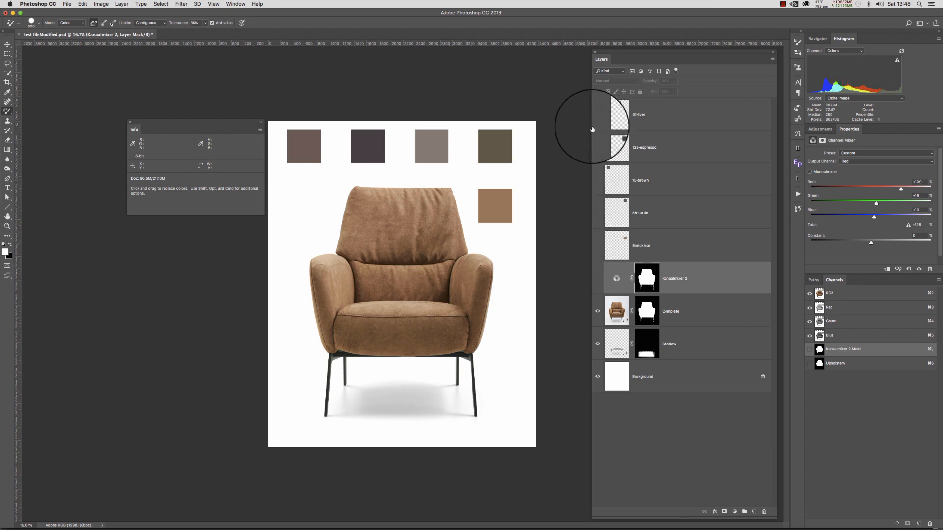
left_click_drag(598, 343, 597, 377)
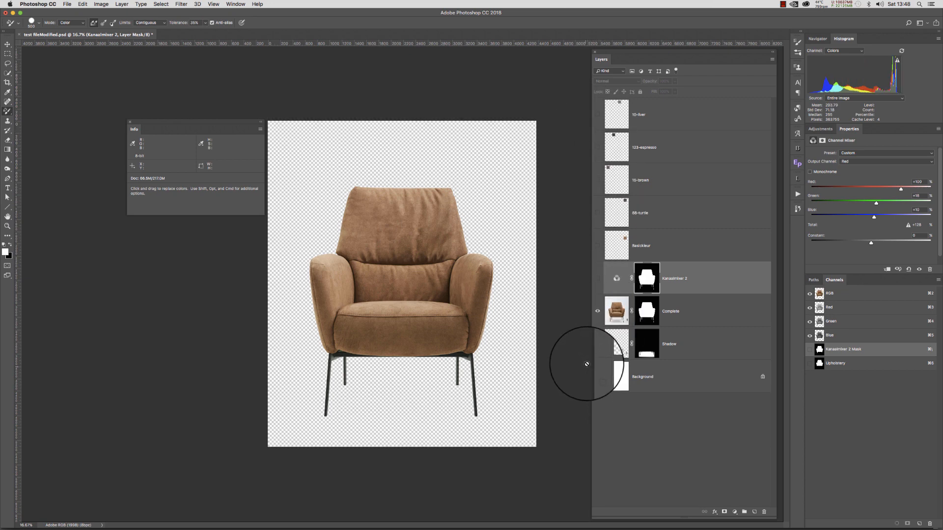
left_click(644, 315, "shift")
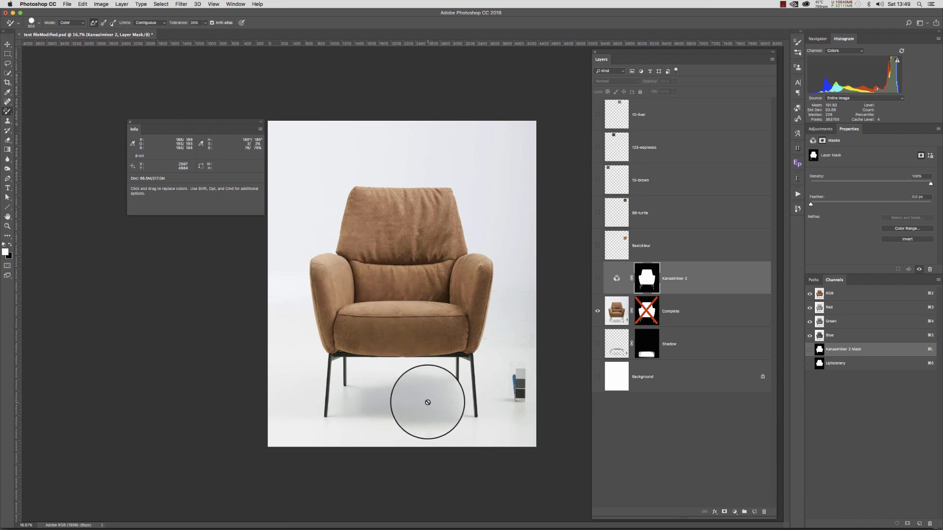
Step: Show the Background and Shadow layers again and re-enable the Complete layer's mask
left_click(595, 379)
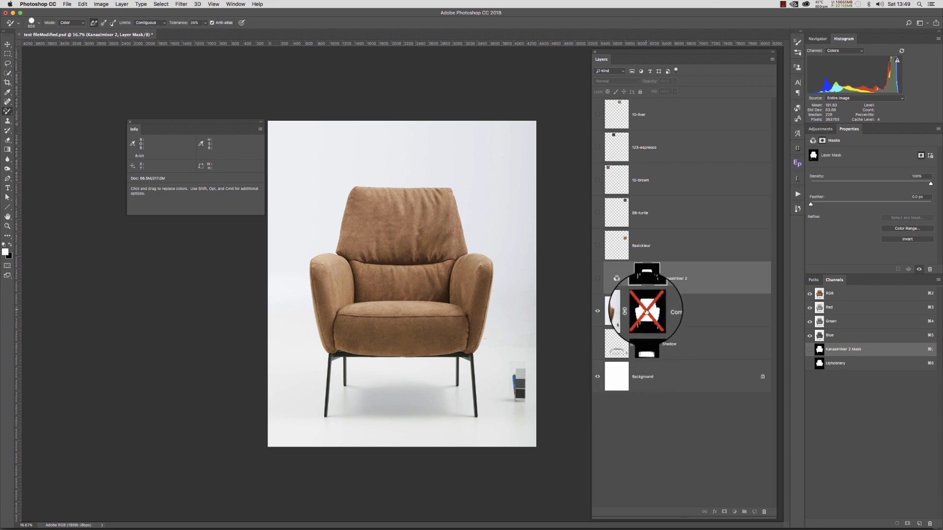
left_click(647, 312, "shift")
left_click(646, 344)
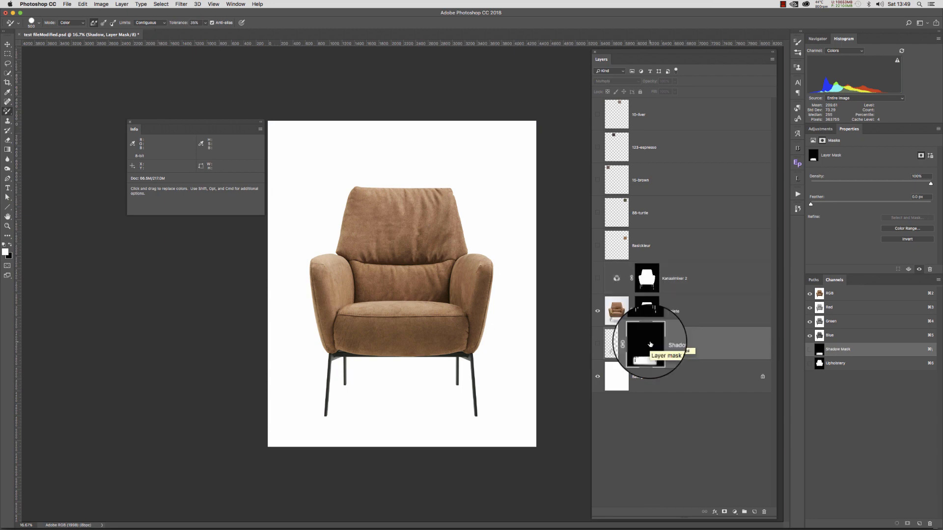
left_click(598, 344)
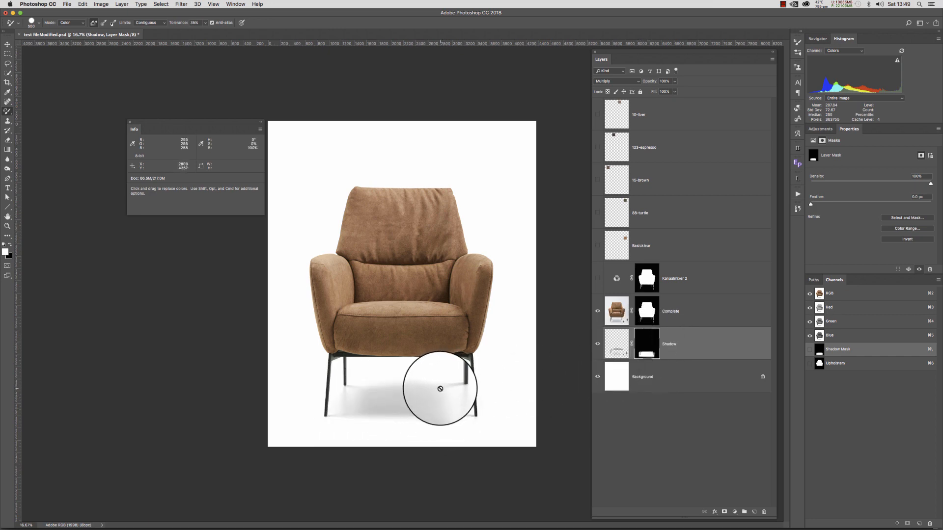
Step: Preview the Kanaalmixer 2 adjustment and the Basickleur swatch by showing and hiding each layer
left_click(597, 279)
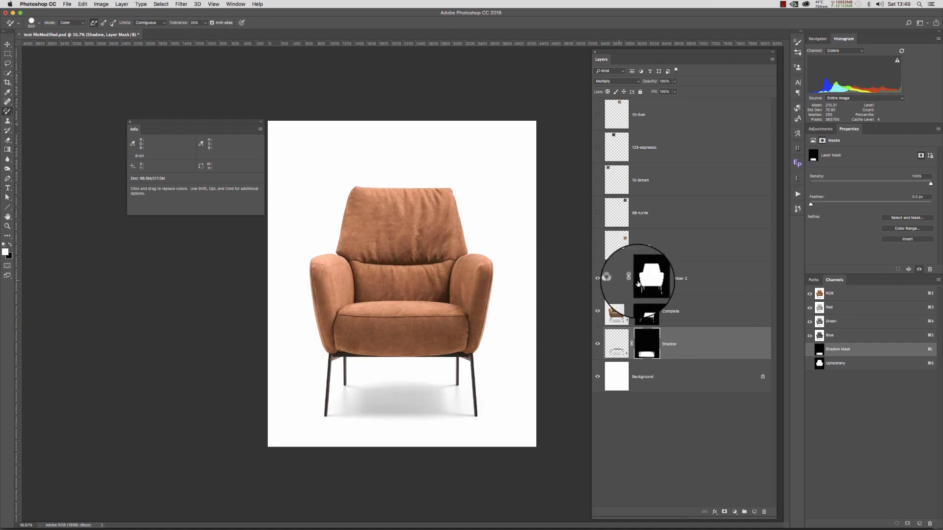
left_click(597, 279)
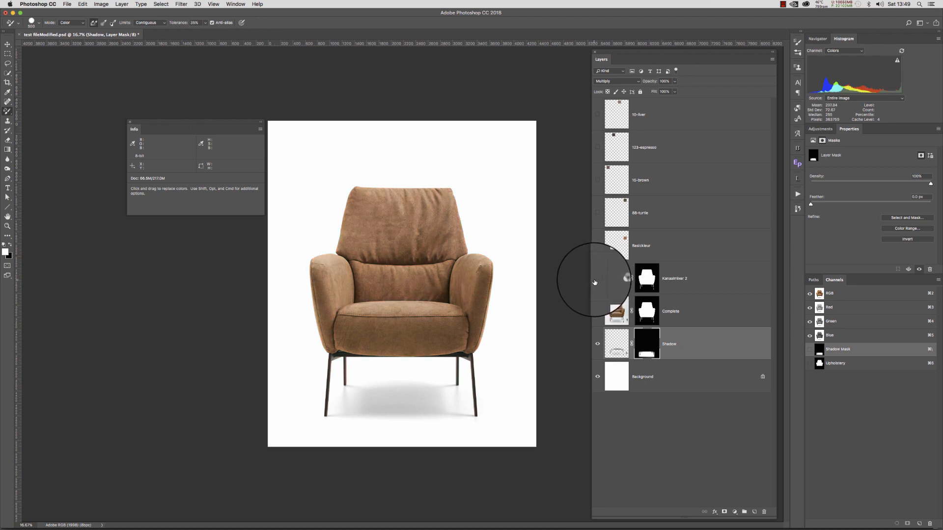
left_click(597, 246)
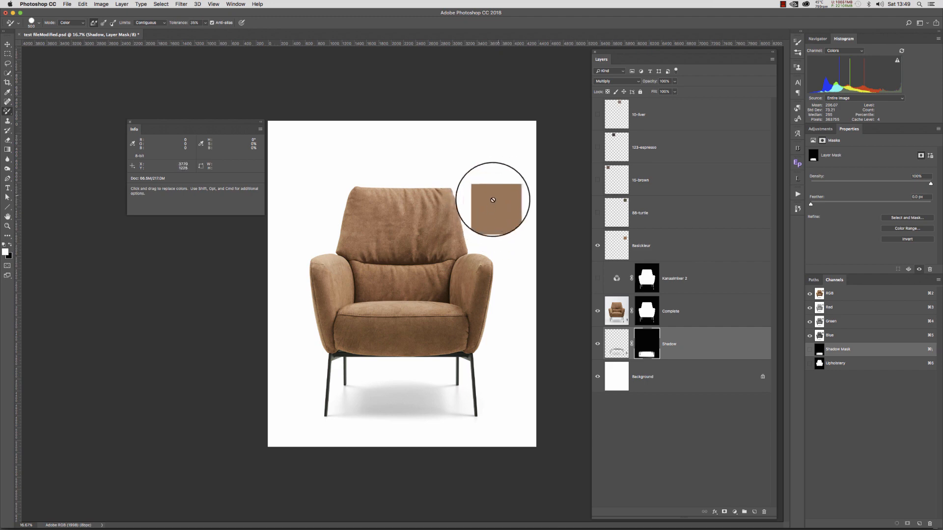
left_click(597, 246)
Step: Stamp the visible layers, with the four target colour swatches shown, into a new layer at the top of the stack
left_click_drag(597, 213, 596, 114)
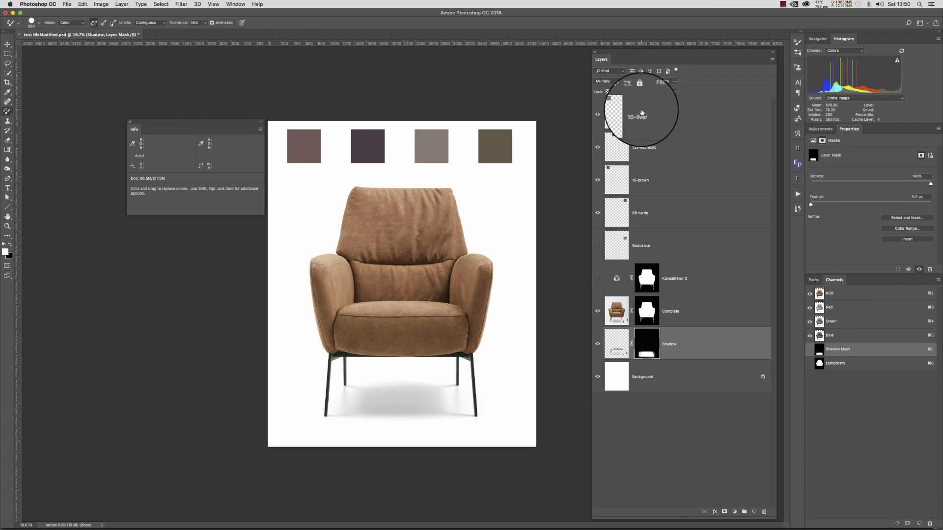
key("super+alt+shift+e")
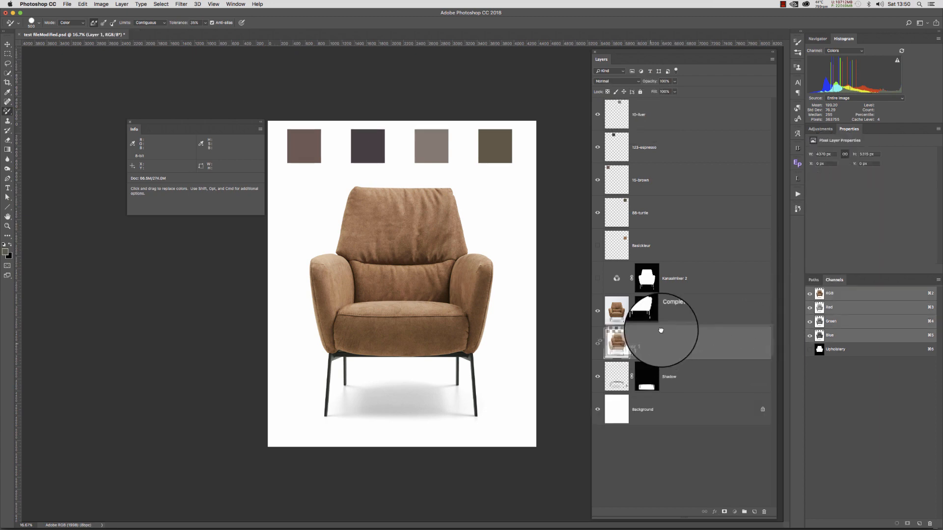
left_click_drag(661, 330, 669, 105)
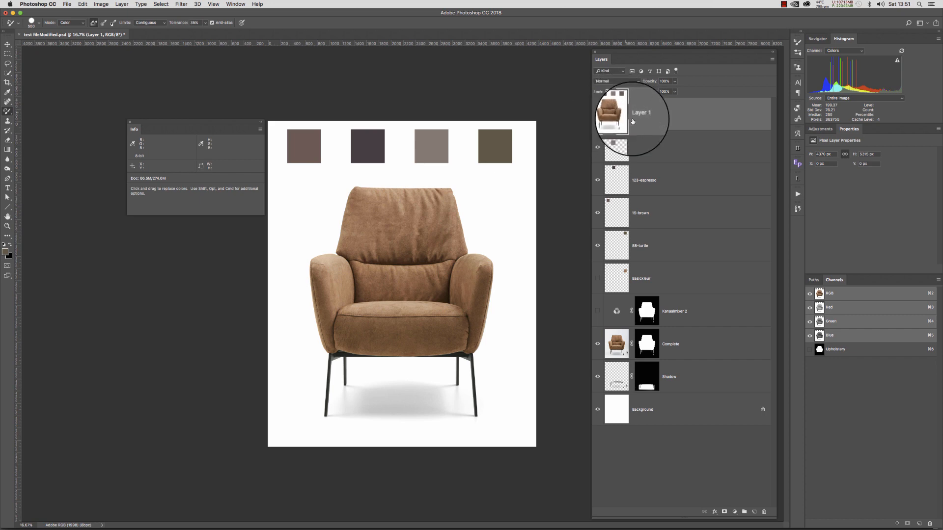
Step: View the Complete layer's mask on its own and rename the stamped layer Colour Change
left_click(646, 344)
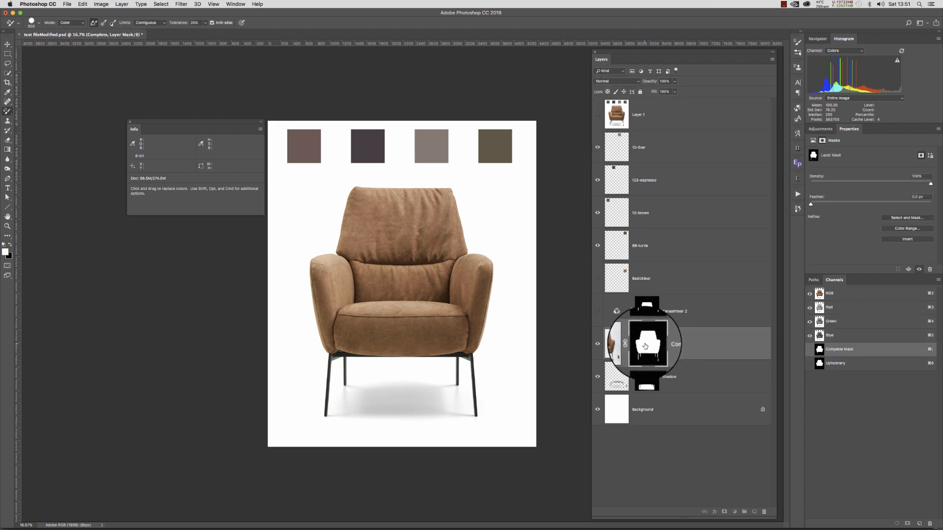
left_click(645, 346, "alt")
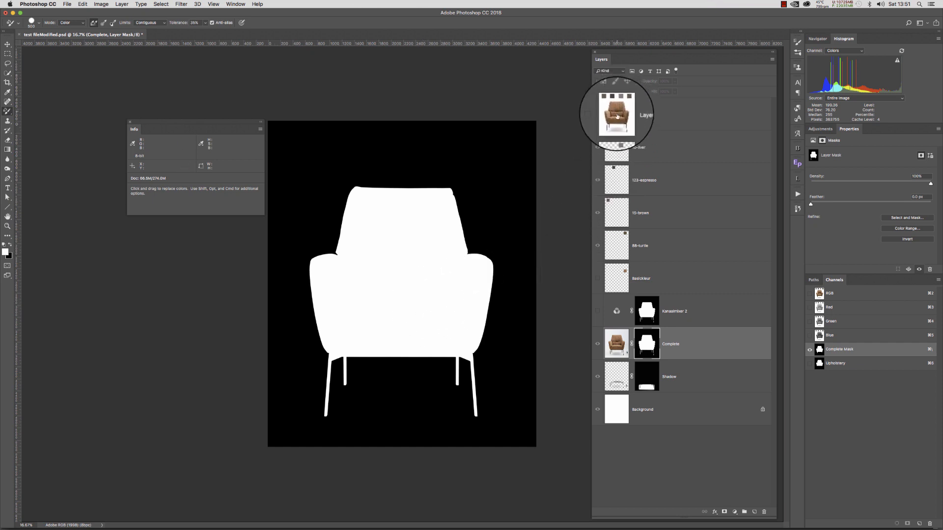
double_click(641, 117)
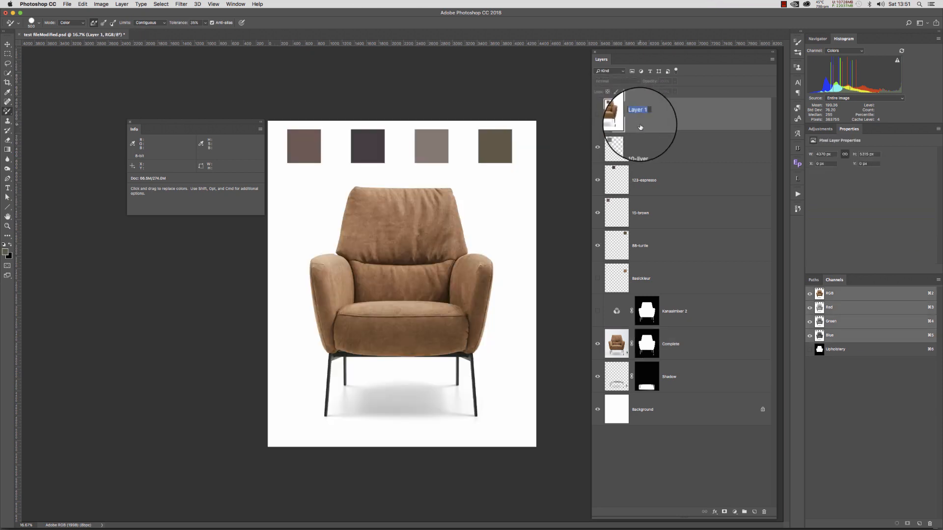
type("c")
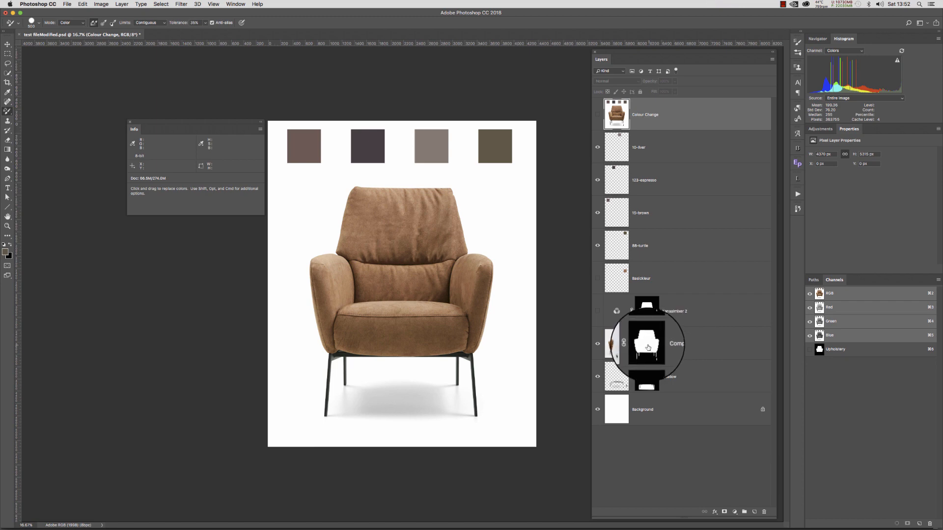
Step: View the Complete layer's mask once more, and make the Colour Change layer visible and active
left_click(647, 346, "alt")
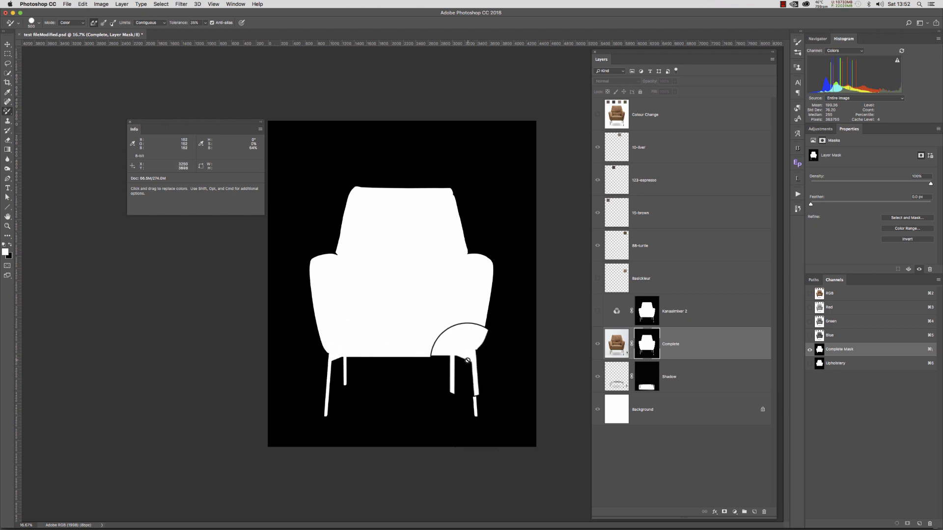
left_click(597, 116)
left_click(617, 118)
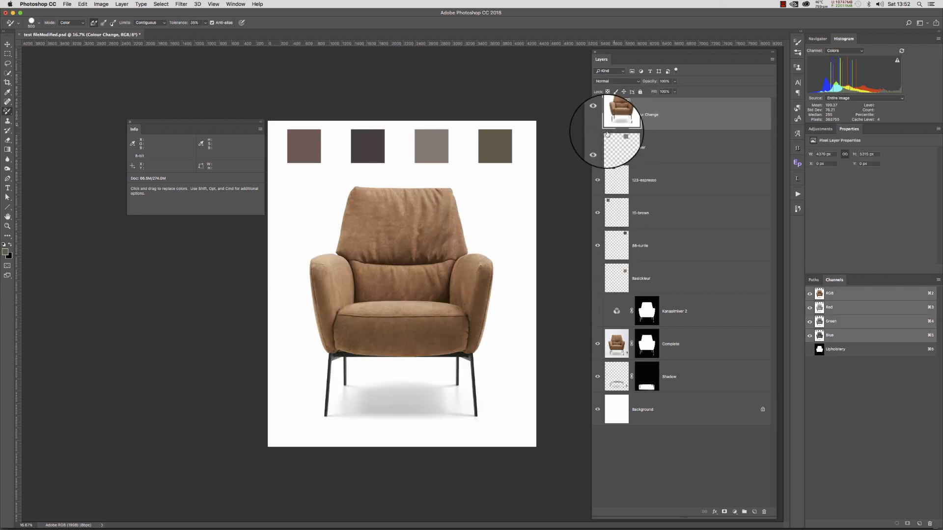
Step: Examine the chair's leg joint at 100% and compare the Kanaalmixer 2 mask with the Upholstery channel
double_click(7, 226)
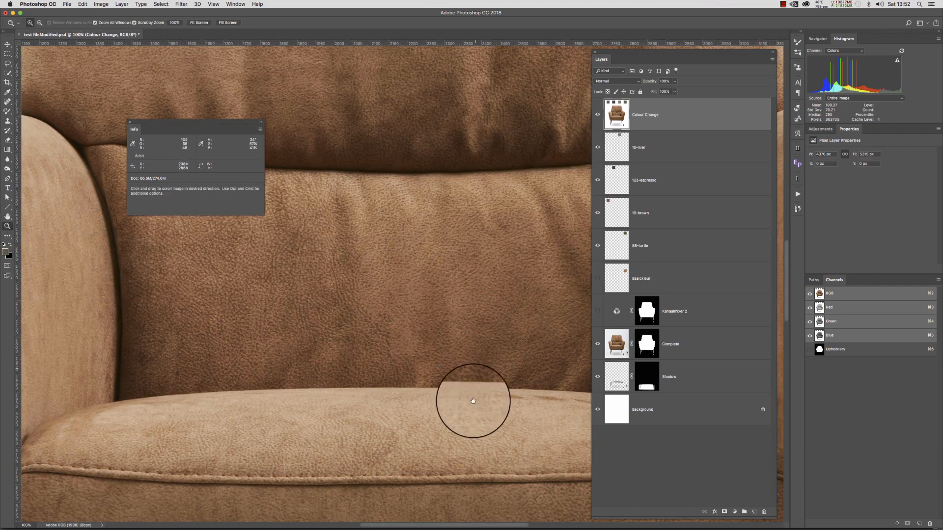
left_click_drag(473, 400, 345, 131)
left_click_drag(472, 322, 309, 200)
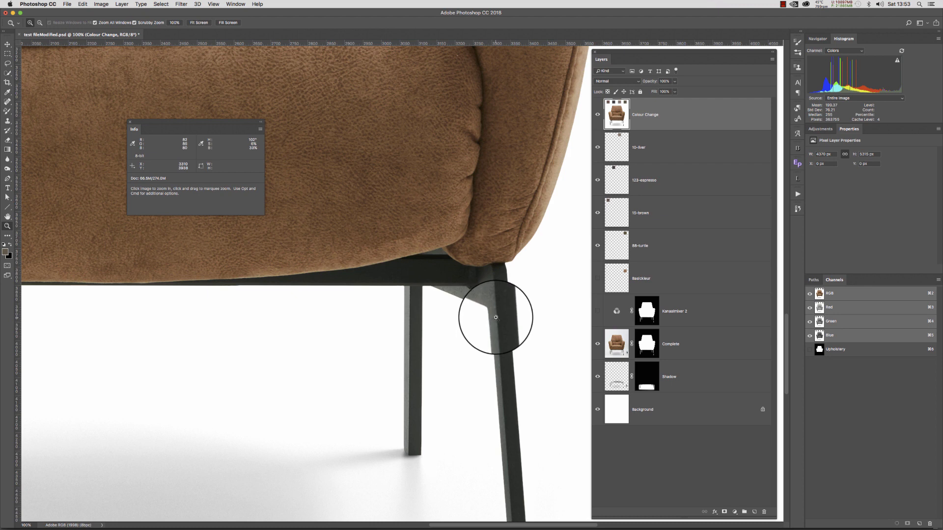
left_click(647, 308, "alt")
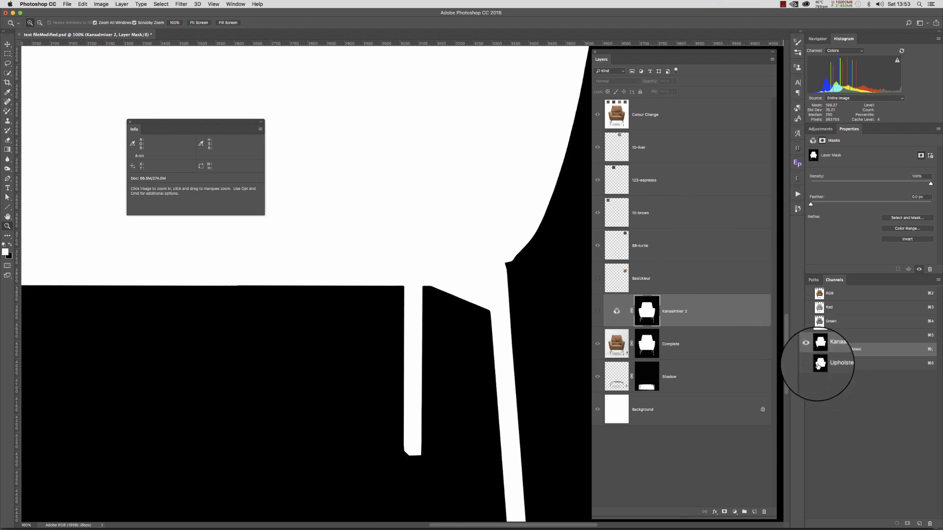
left_click(818, 365)
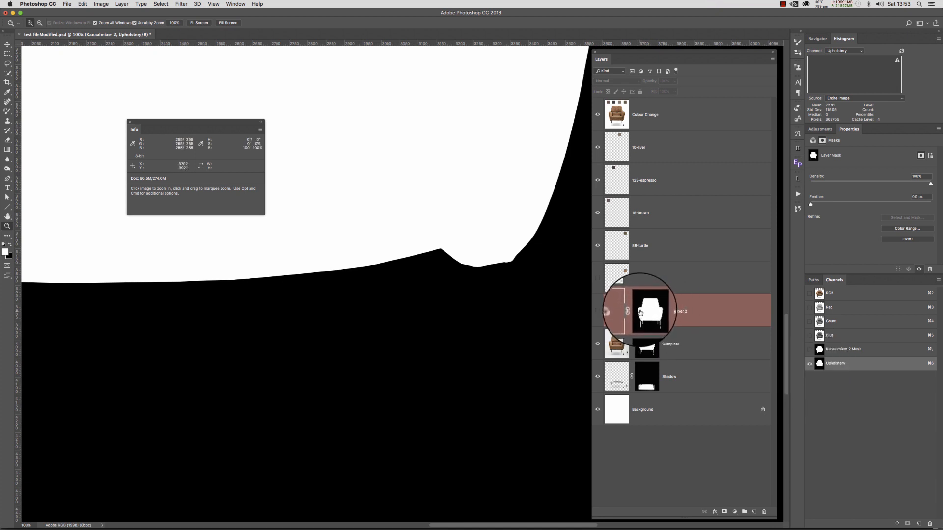
key("super+0")
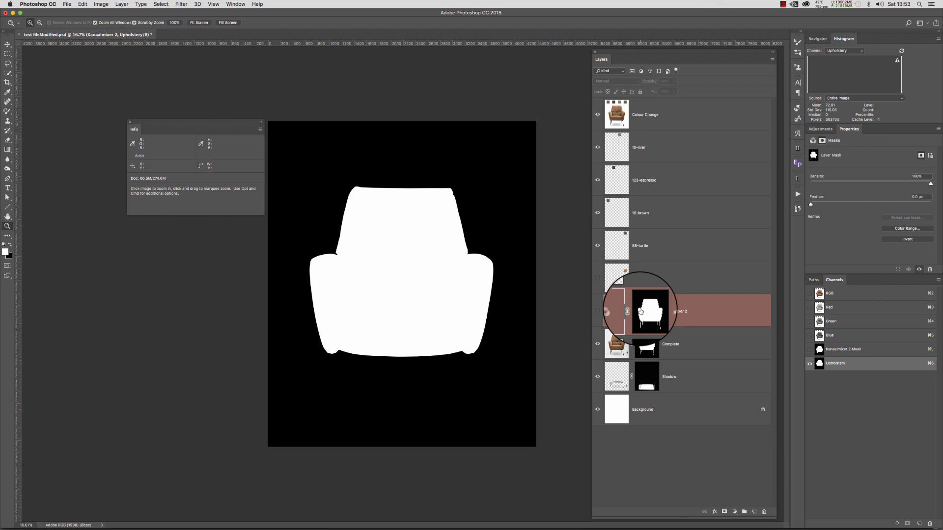
Step: Load the Upholstery channel as a selection and add it as a layer mask to the Colour Change layer
left_click(649, 116)
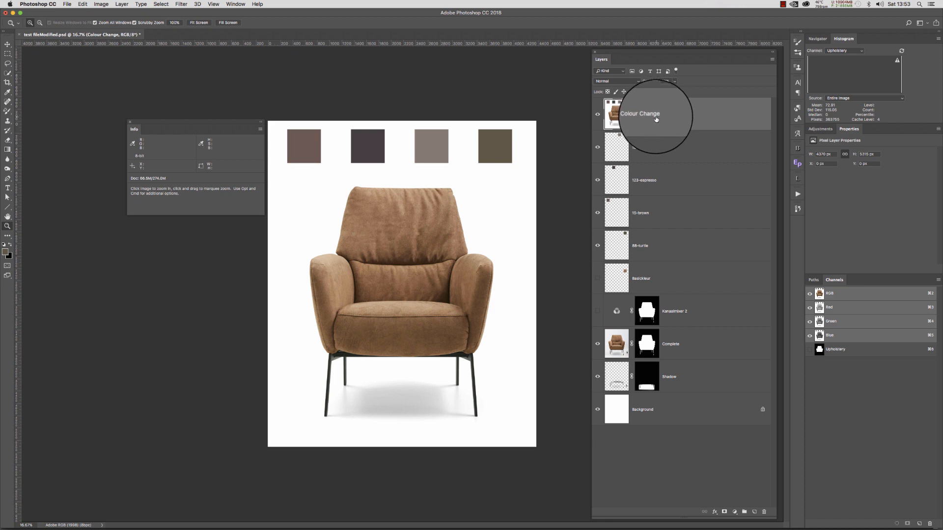
left_click(818, 350, "super")
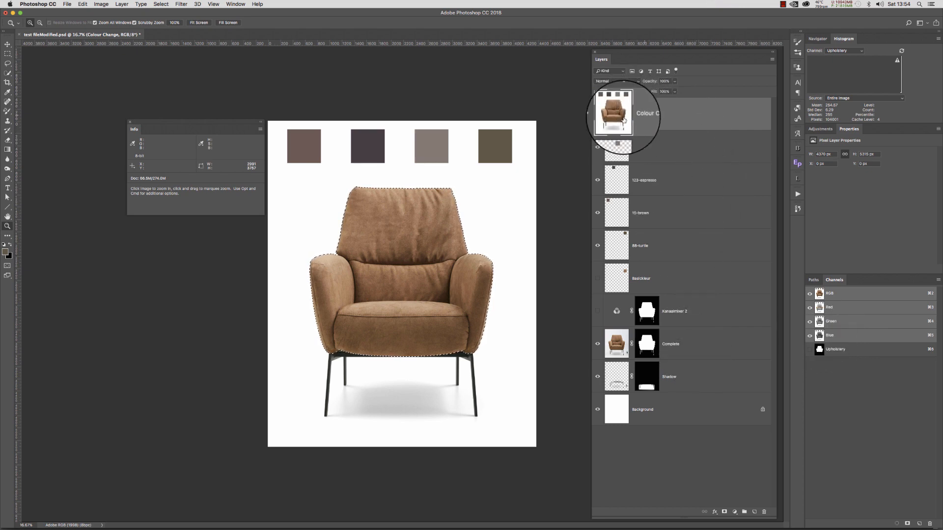
left_click(724, 511)
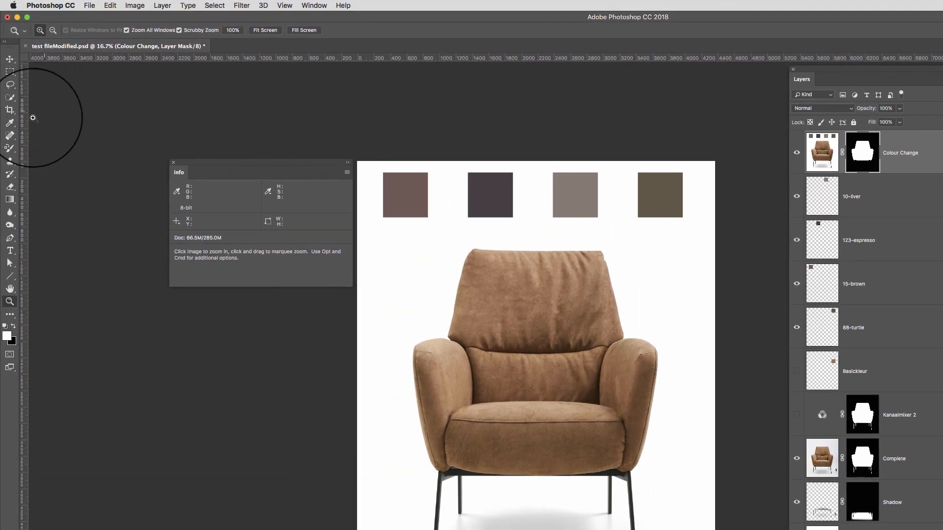
Step: Activate the Color Replacement Tool and target the Colour Change layer's image instead of its mask
left_click(10, 150)
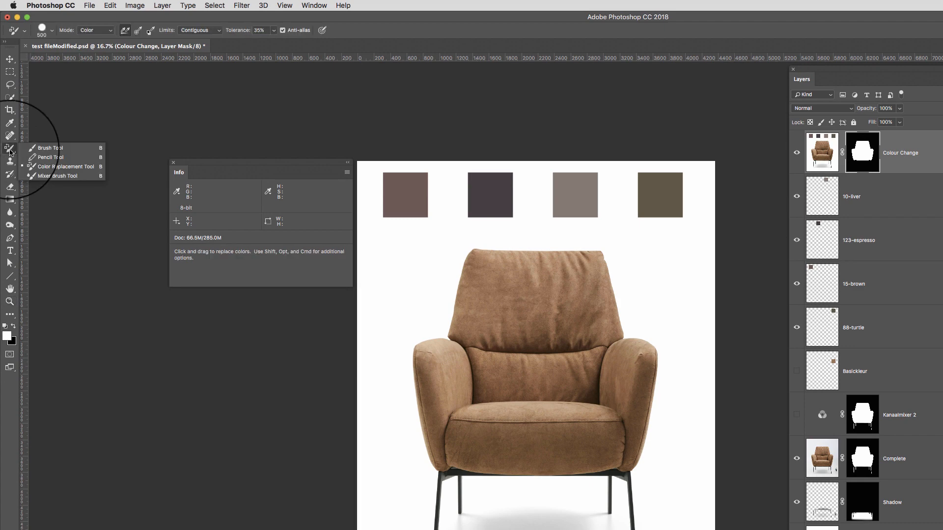
left_click(49, 171)
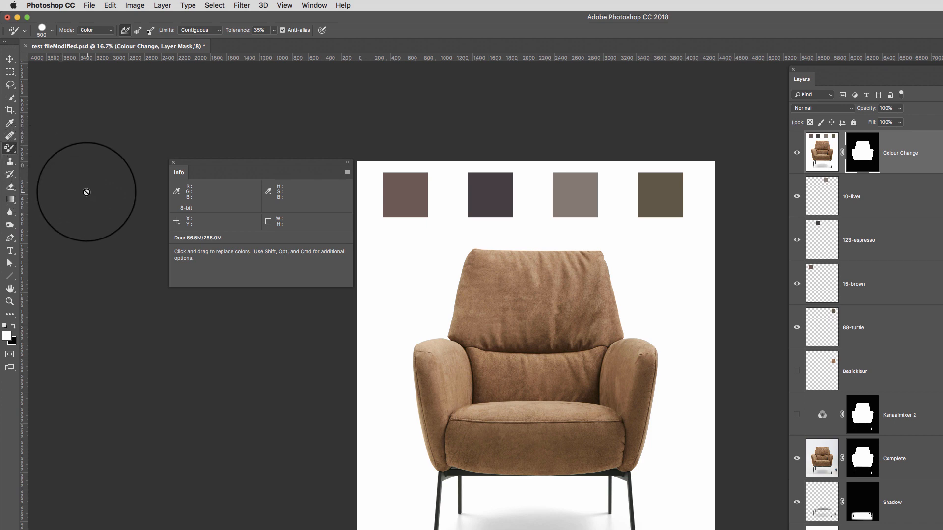
left_click(808, 154)
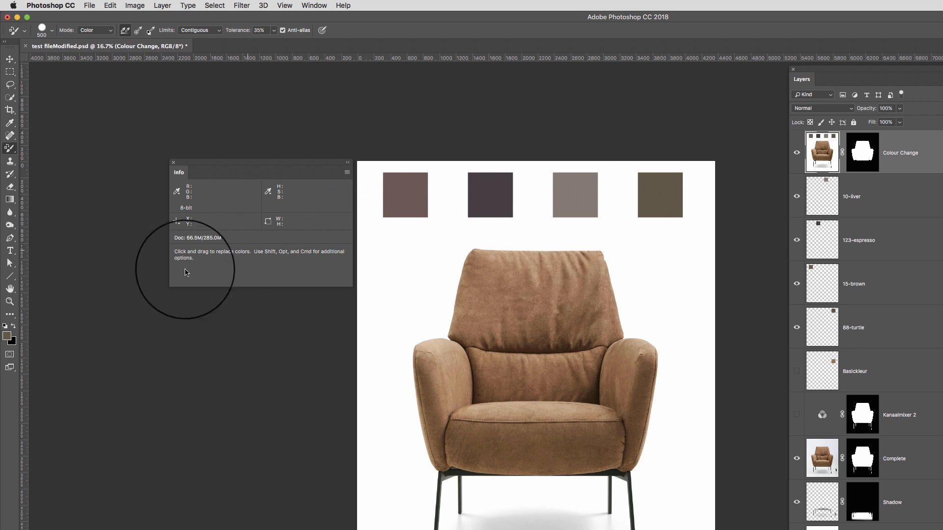
Step: Sample the reddish-brown swatch above the chair as the foreground colour, 6c5953
left_click(8, 336)
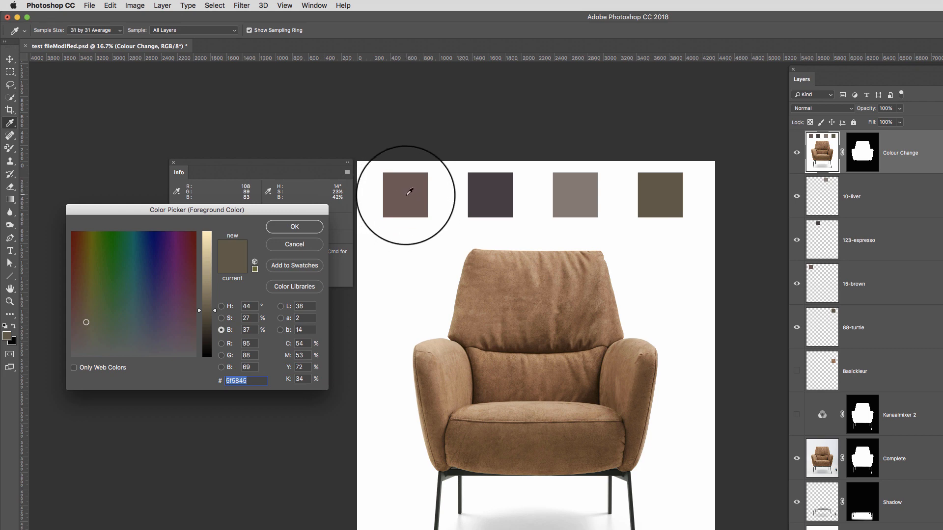
left_click(407, 196)
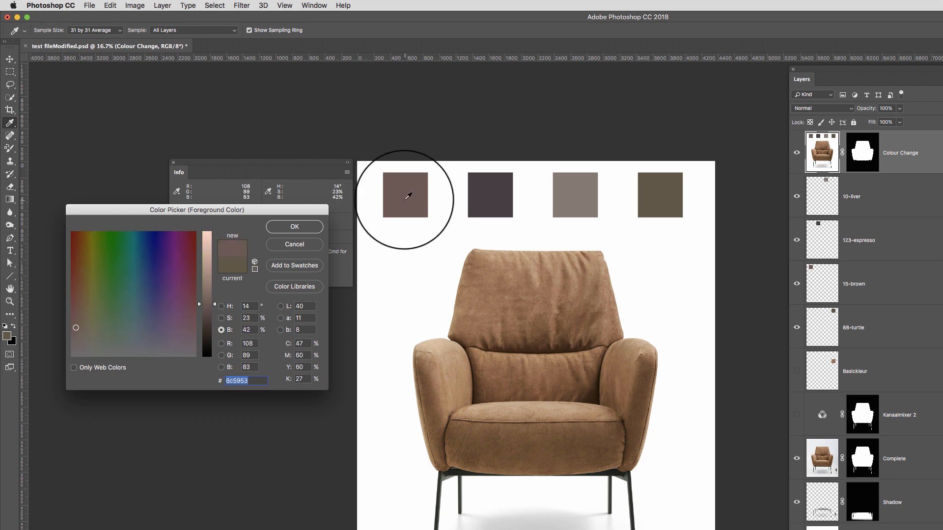
left_click(294, 227)
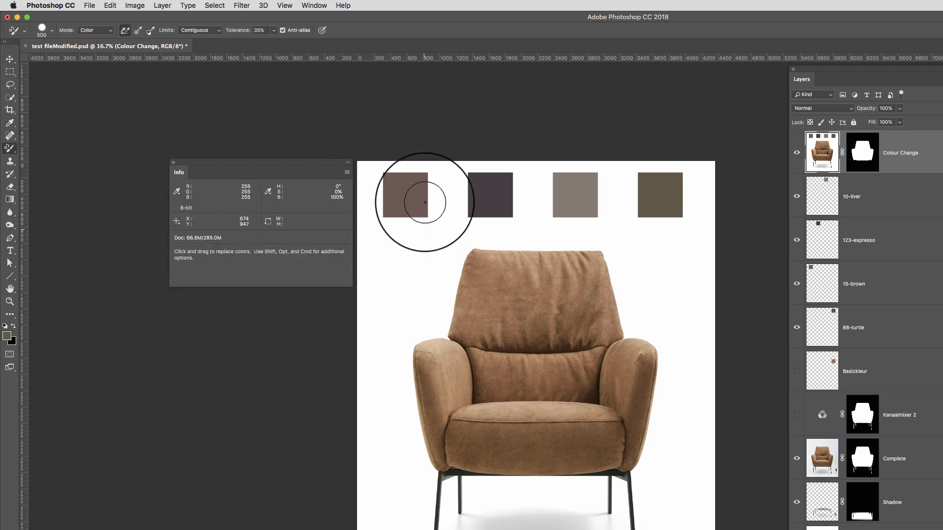
left_click(412, 182, "alt")
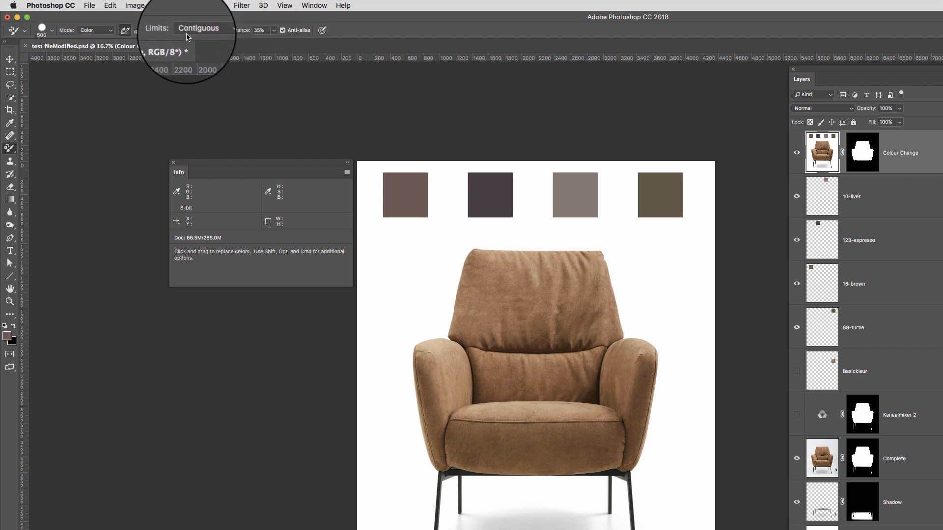
Step: Keep the Color Replacement Tool in Color mode, paint the whole upholstery reddish brown on the Colour Change layer, and keep the Basickleur layer hidden
left_click(90, 38)
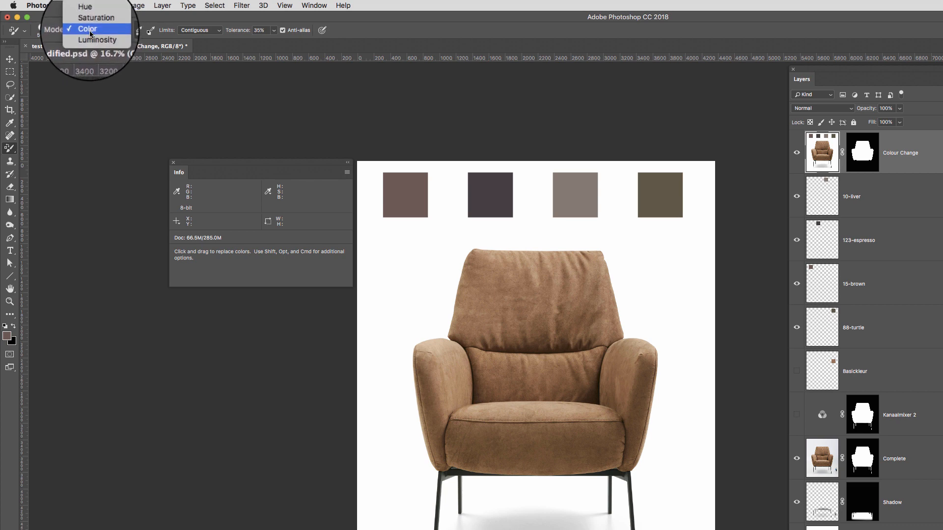
left_click(90, 32)
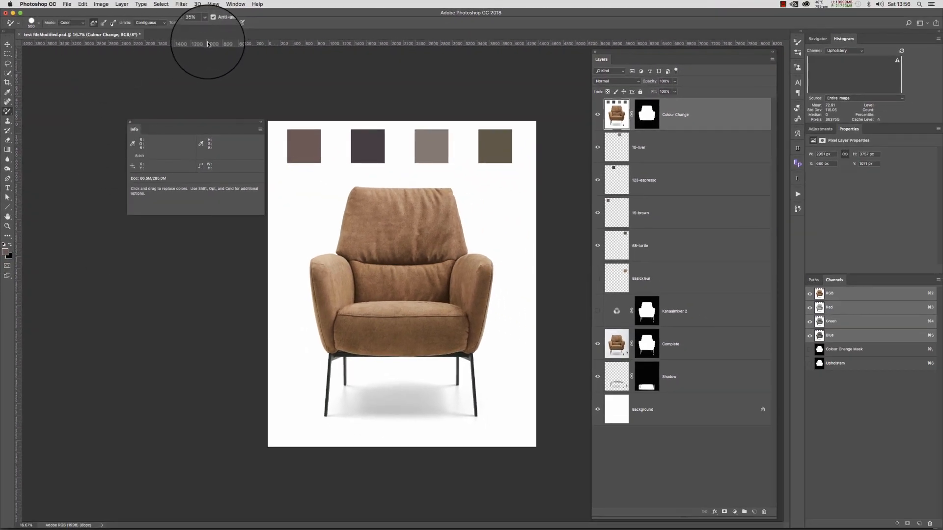
mouse_move(359, 199)
left_mouse_down()
mouse_move(367, 223)
mouse_move(415, 199)
mouse_move(396, 325)
mouse_move(412, 320)
mouse_move(366, 332)
mouse_move(351, 323)
mouse_move(376, 301)
mouse_move(381, 312)
mouse_move(326, 340)
mouse_move(305, 323)
mouse_move(310, 268)
mouse_move(347, 278)
mouse_move(350, 259)
mouse_move(393, 239)
mouse_move(390, 293)
mouse_move(426, 288)
mouse_move(427, 320)
mouse_move(445, 316)
mouse_move(410, 317)
mouse_move(434, 305)
mouse_move(449, 309)
mouse_move(448, 302)
mouse_move(452, 332)
mouse_move(436, 351)
mouse_move(326, 347)
mouse_move(326, 265)
mouse_move(381, 260)
mouse_move(467, 278)
mouse_move(452, 252)
mouse_move(419, 242)
left_mouse_up()
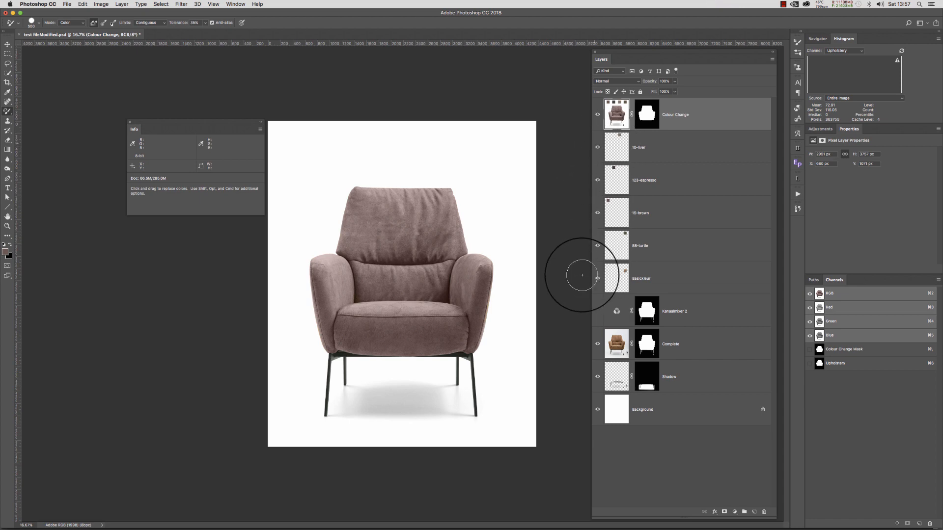
left_click(597, 278)
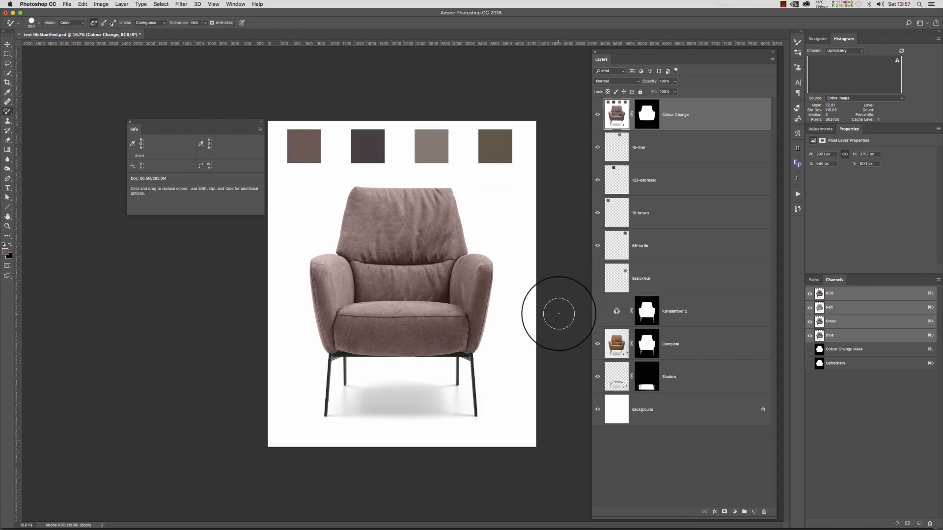
Step: Sample the olive swatch as the foreground colour, 5f5845, and repaint the chair's whole upholstery with it on the Colour Change layer
left_click(5, 252)
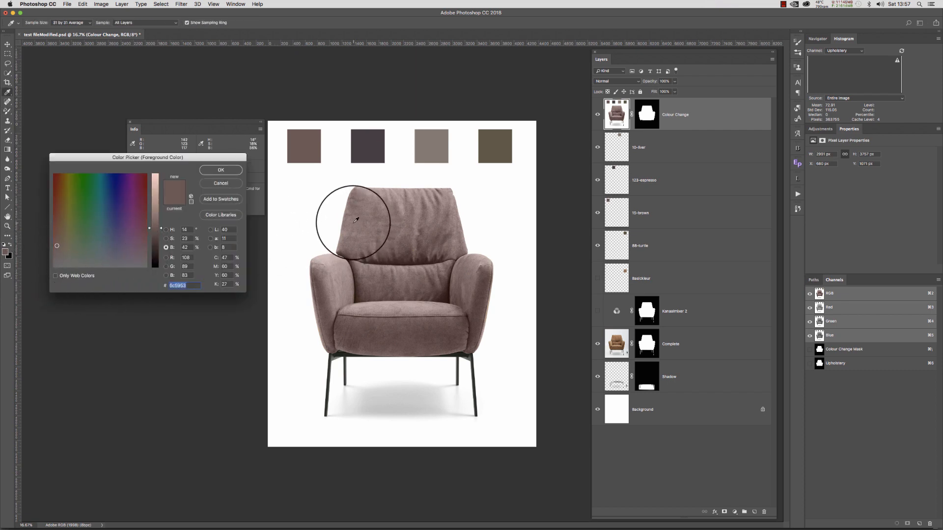
left_click_drag(502, 137, 501, 158)
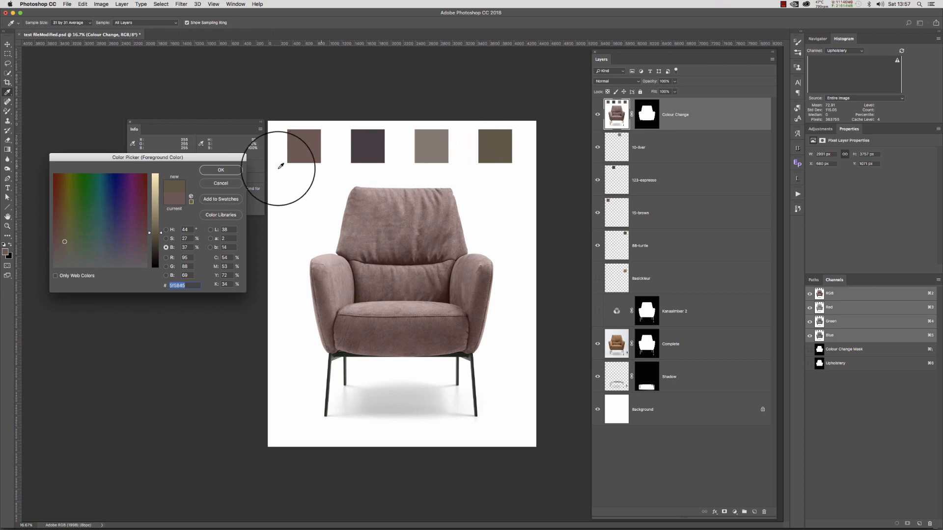
left_click(221, 169)
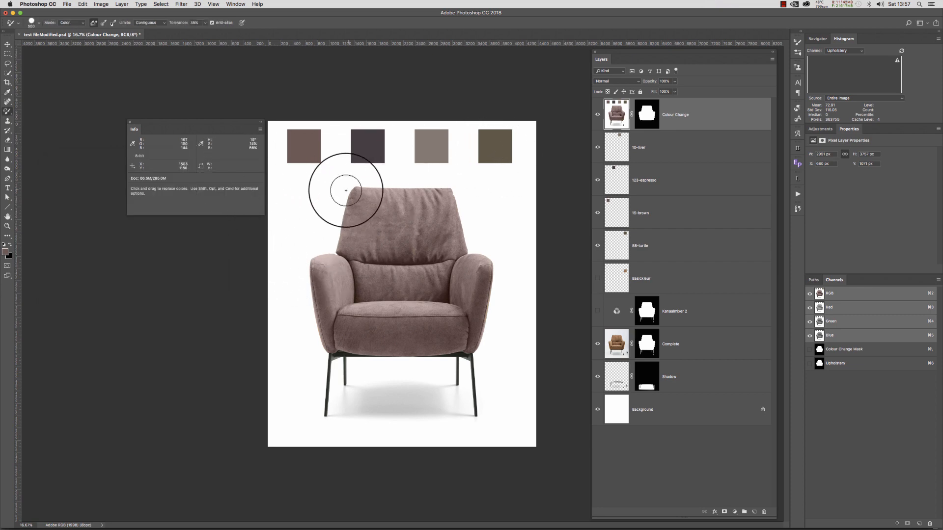
mouse_move(343, 187)
left_mouse_down()
mouse_move(387, 192)
mouse_move(353, 230)
mouse_move(450, 184)
mouse_move(441, 214)
left_mouse_up()
mouse_move(434, 240)
left_mouse_down()
mouse_move(436, 261)
mouse_move(452, 265)
mouse_move(448, 279)
mouse_move(462, 293)
mouse_move(489, 283)
mouse_move(472, 351)
mouse_move(454, 342)
mouse_move(418, 356)
mouse_move(411, 339)
mouse_move(433, 303)
mouse_move(409, 296)
mouse_move(459, 250)
mouse_move(419, 220)
mouse_move(369, 221)
left_mouse_up()
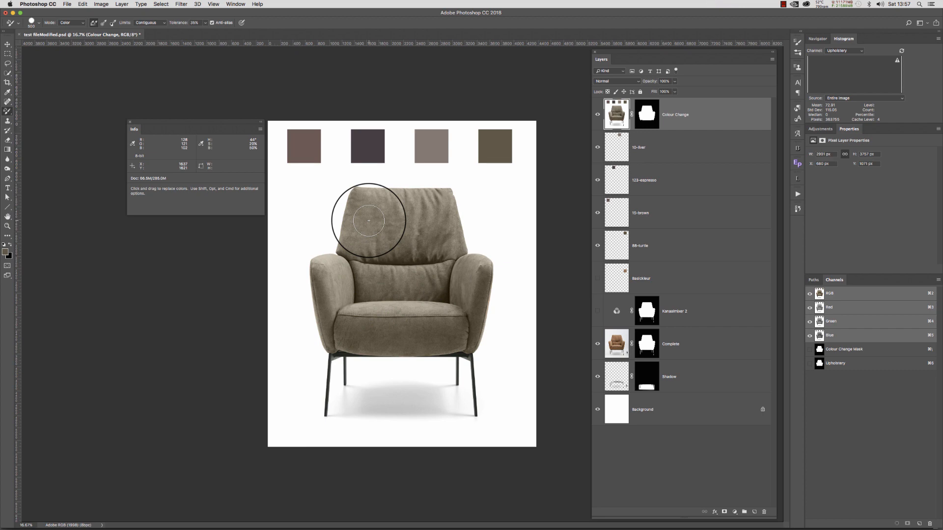